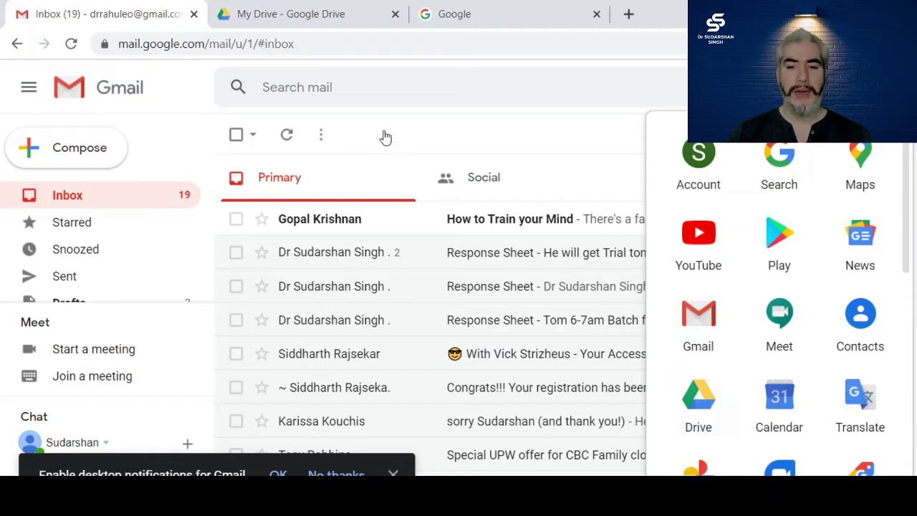
- Open the Webinar Feedback form from Google Drive and bring up its sending options
left_click(339, 15)
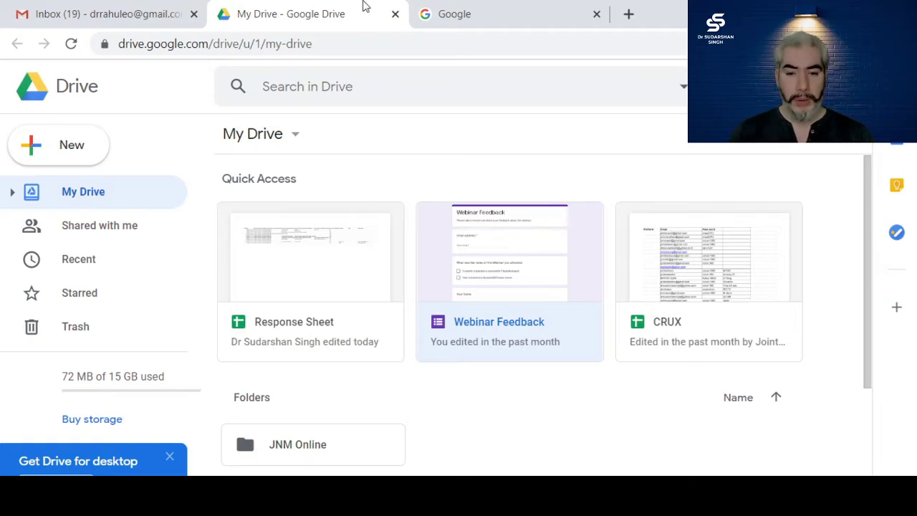
double_click(539, 251)
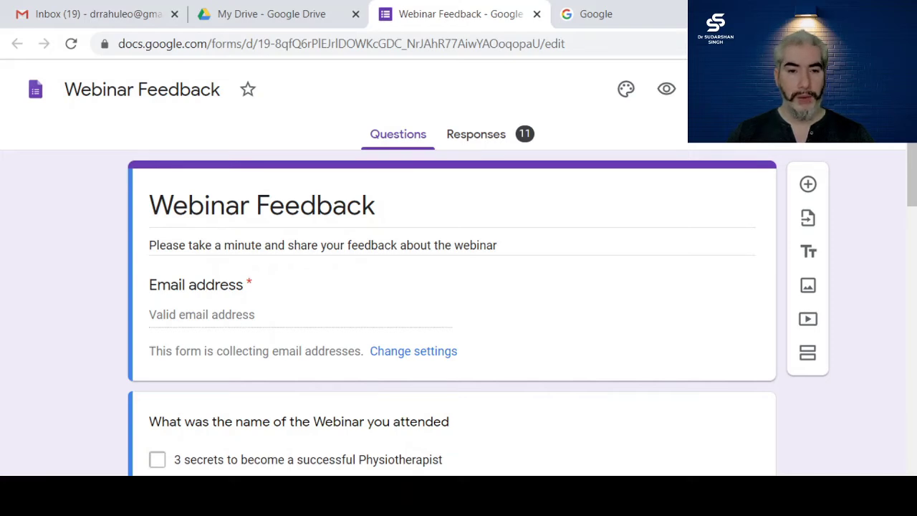
left_click(795, 89)
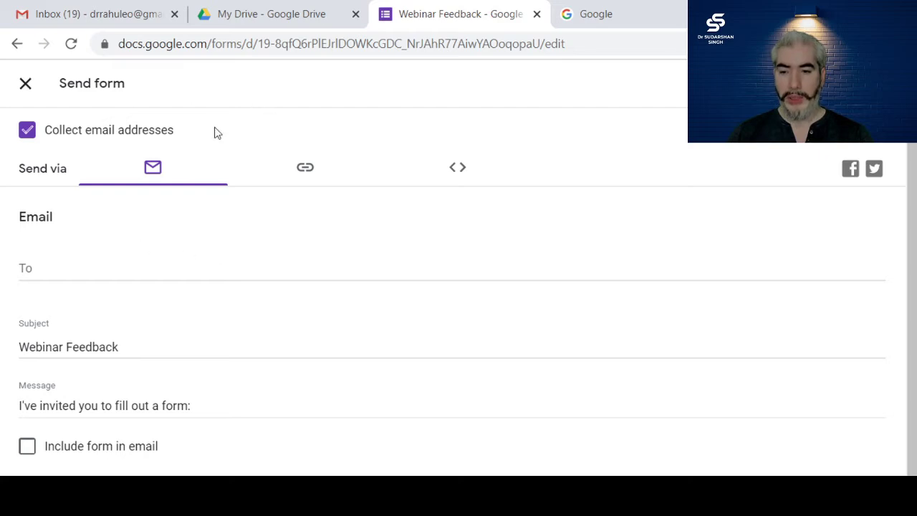
- Generate a shortened share link for the Webinar Feedback form and copy it
left_click(305, 170)
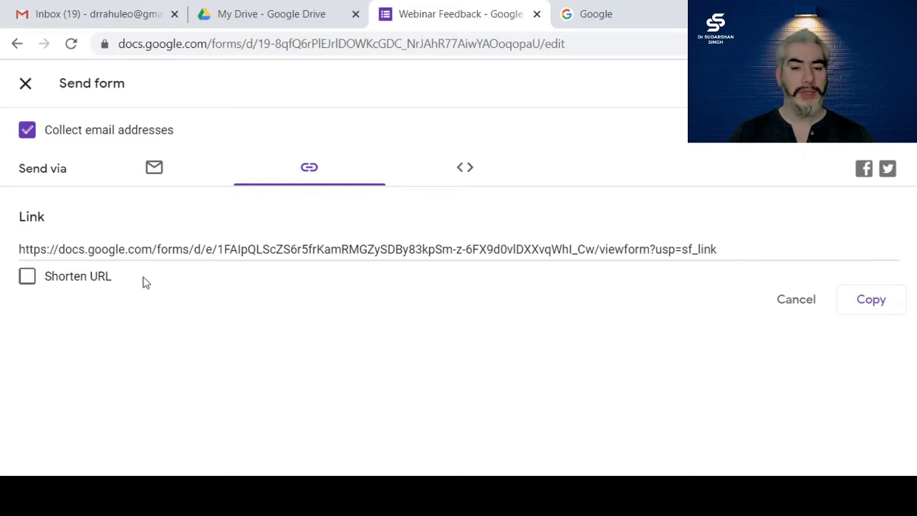
left_click(27, 277)
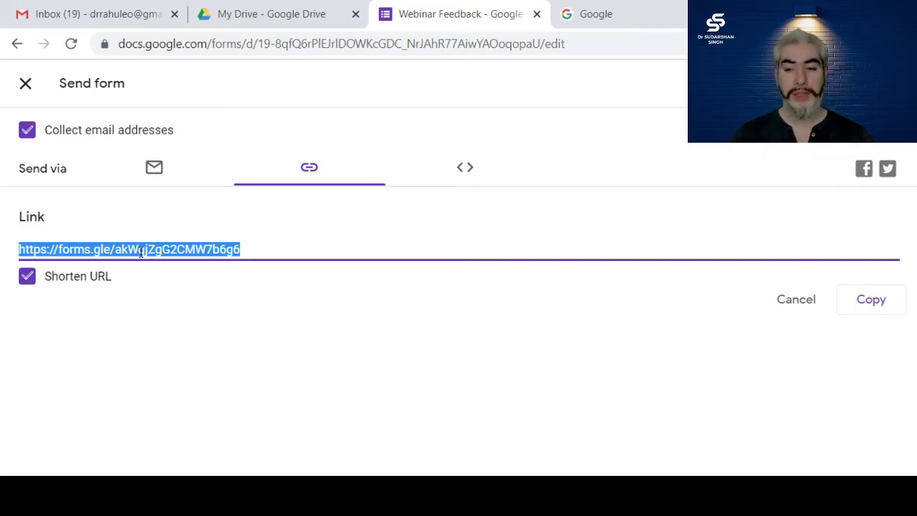
right_click(101, 247)
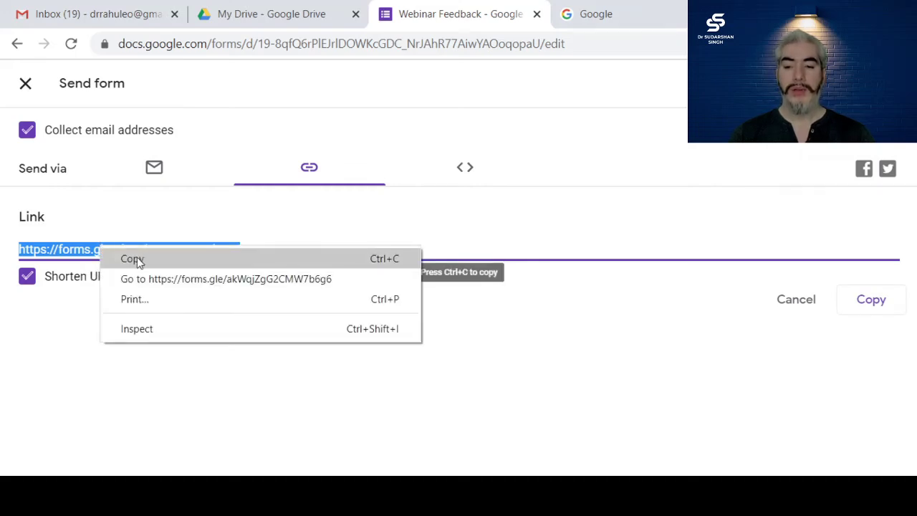
left_click(138, 261)
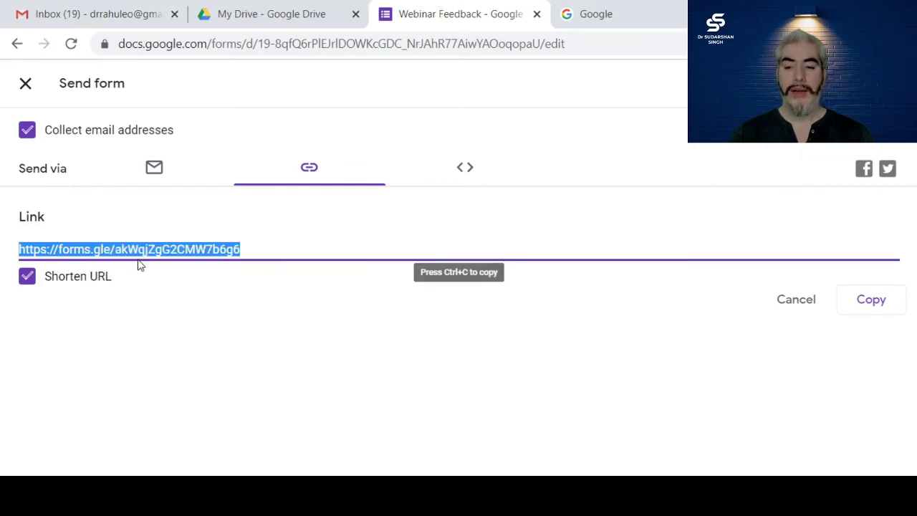
- Search Google for bitly and open the Bitly website from the results
left_click(629, 15)
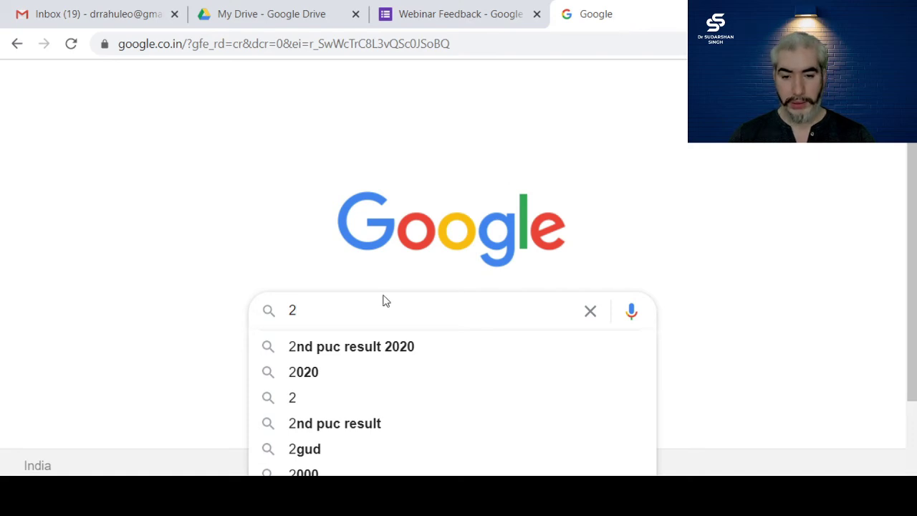
key("BackSpace")
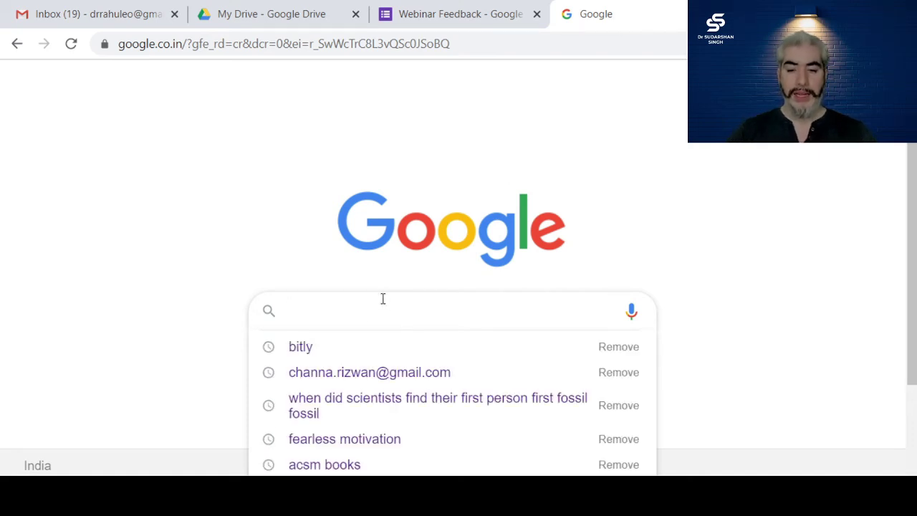
left_click(309, 347)
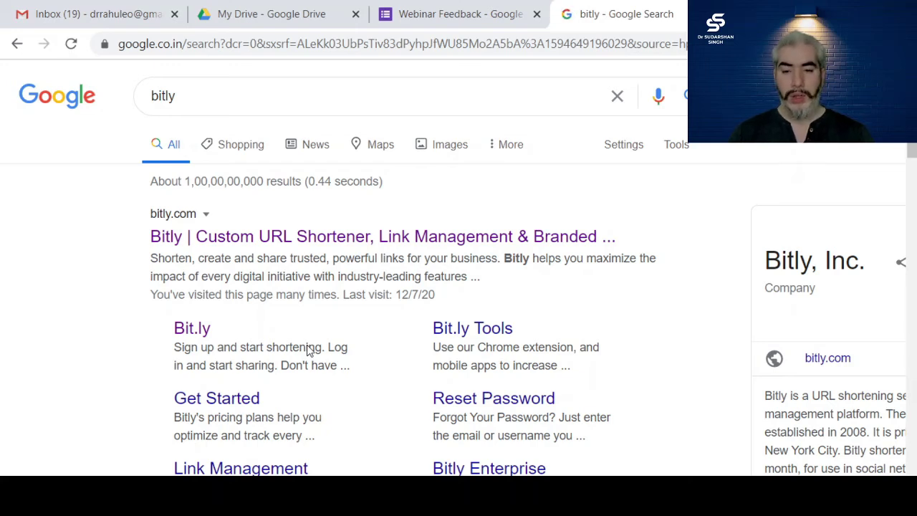
left_click(215, 243)
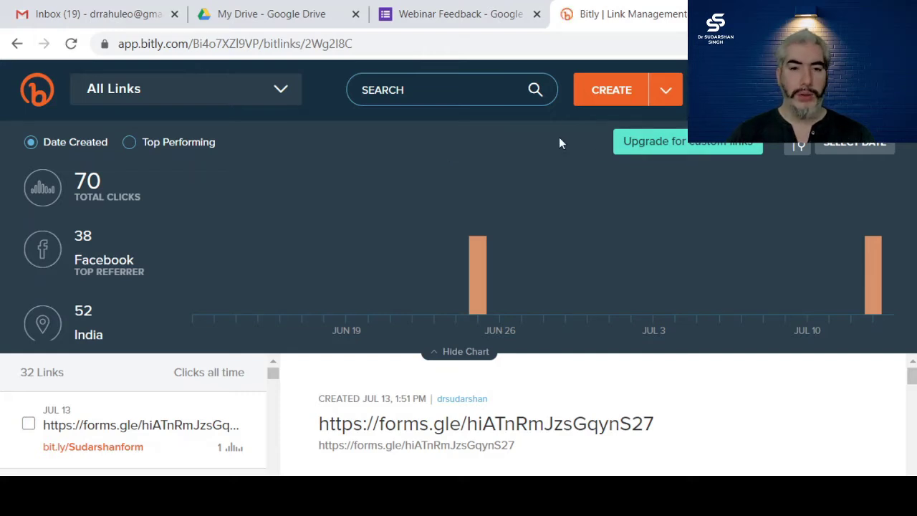
- Create a new Bitly link with the copied forms.gle address of the Webinar Feedback form as the long URL
left_click(628, 94)
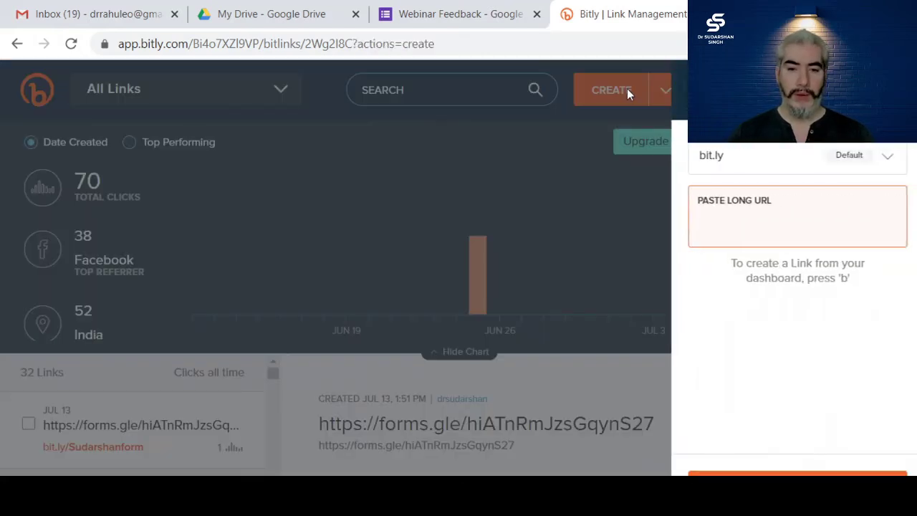
left_click(716, 216)
right_click(715, 217)
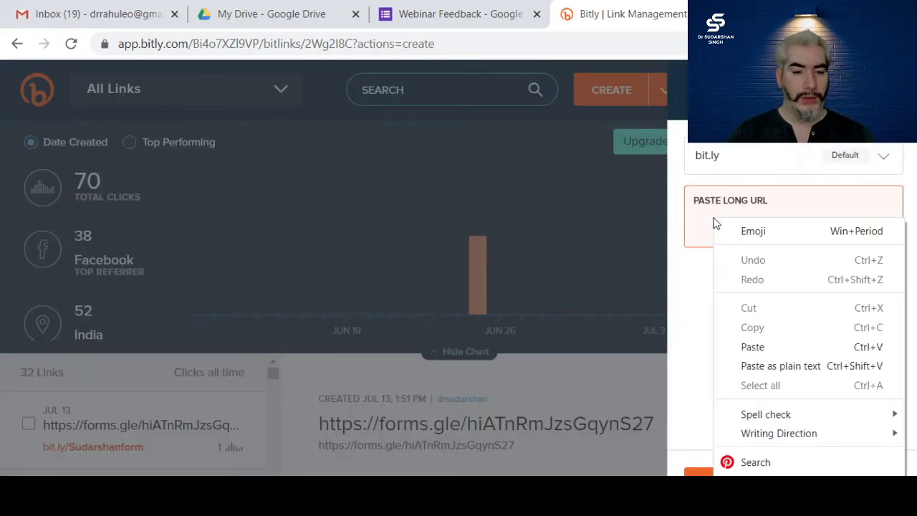
left_click(751, 348)
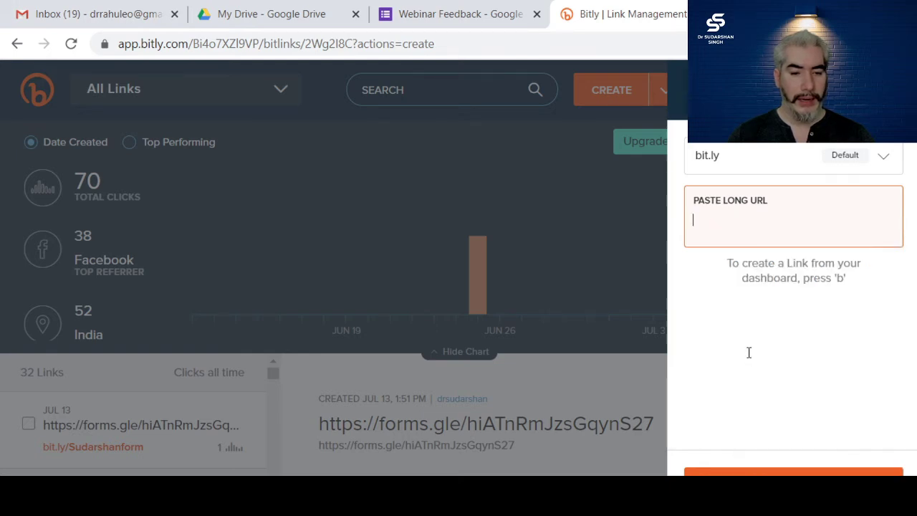
left_click(473, 18)
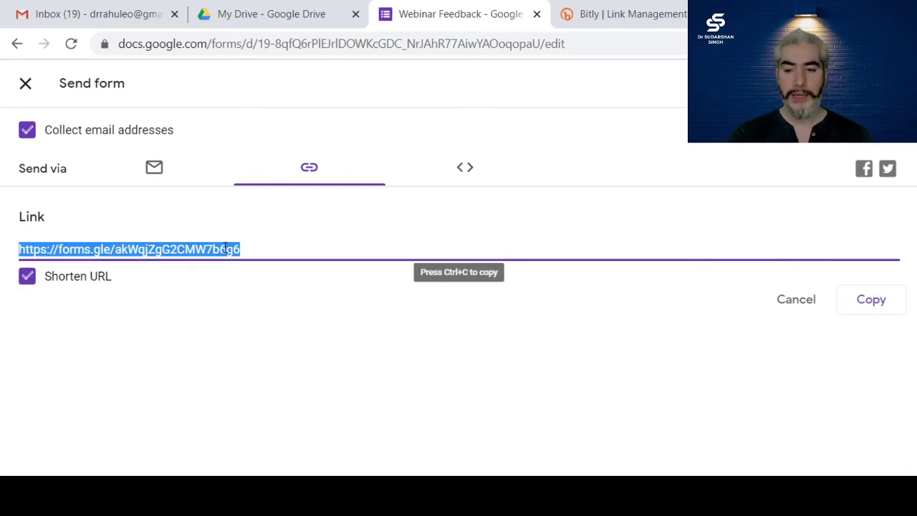
left_click(629, 19)
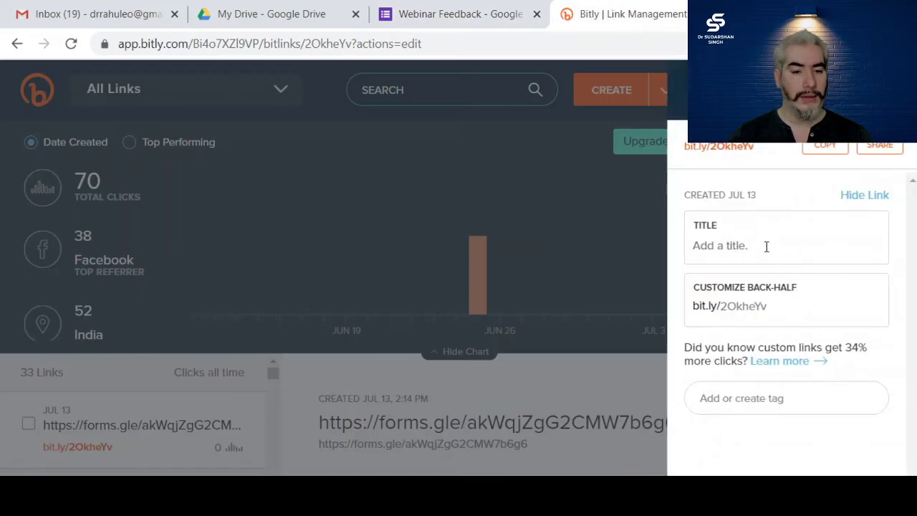
- Try to save the new Bitly link with the custom back-half survey20
left_click(742, 308)
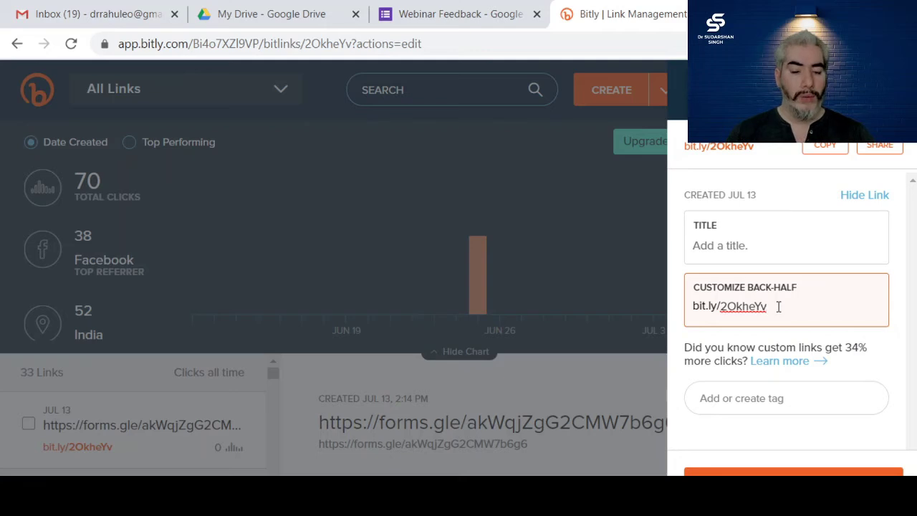
key("BackSpace")
key("BackSpace")
key("BackSpace")
key("BackSpace")
key("BackSpace")
key("BackSpace")
key("BackSpace")
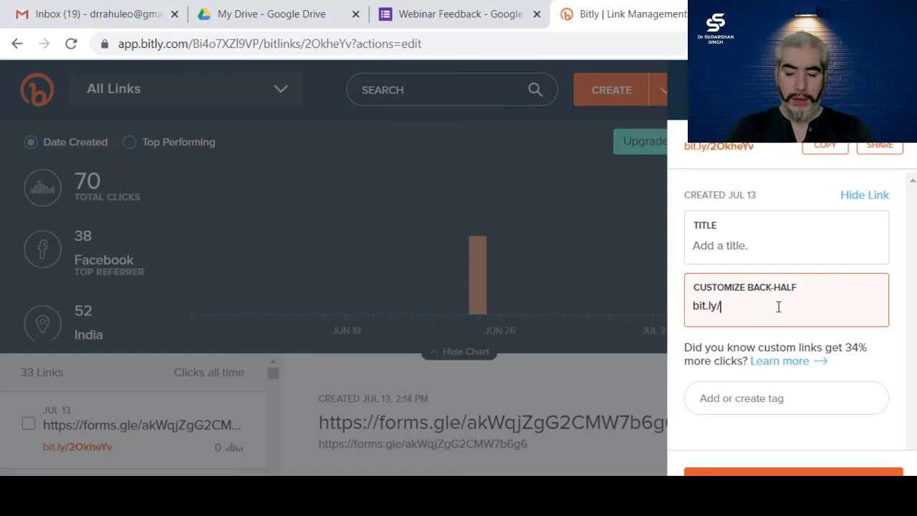
type("survey")
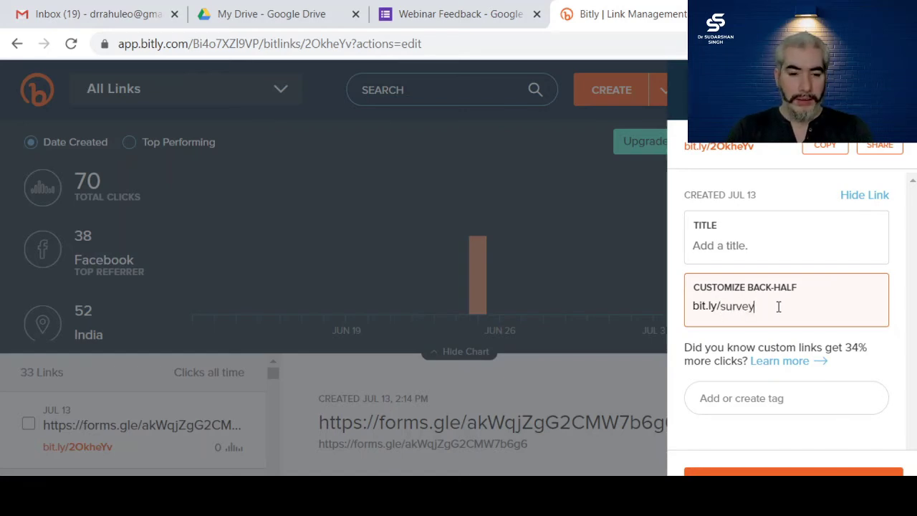
type("20")
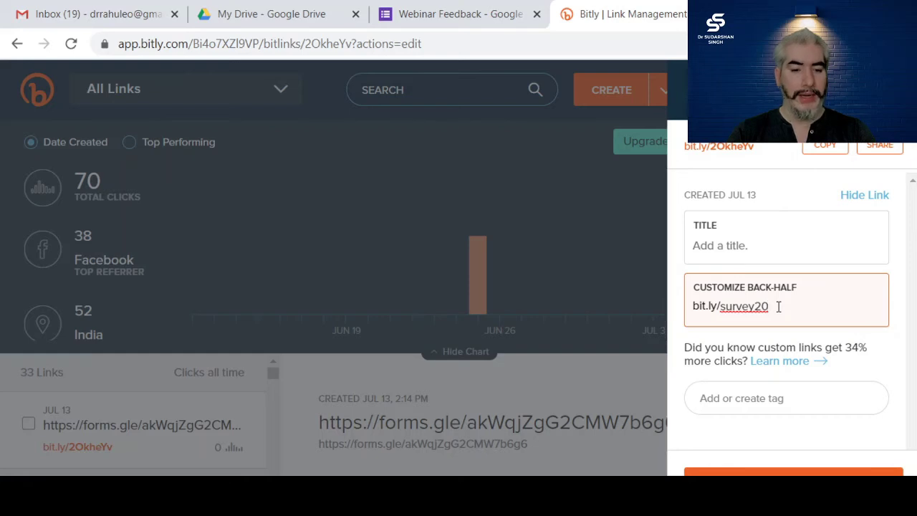
left_click(769, 473)
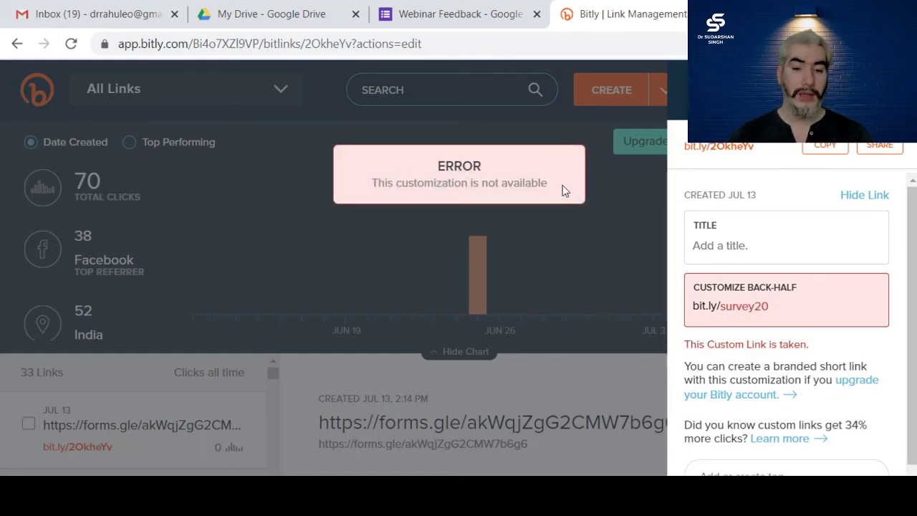
- Replace the custom back-half with the account owner's first name followed by 20, and save the link
left_click(784, 301)
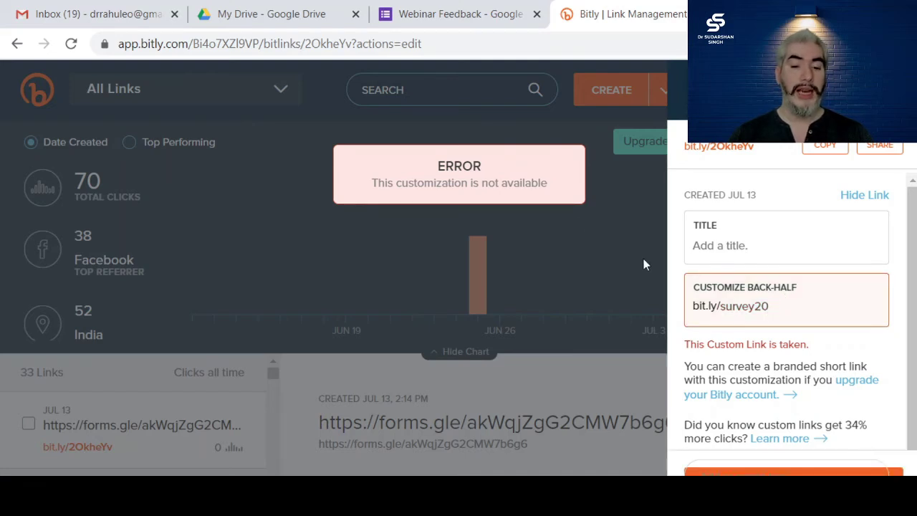
key("BackSpace")
key("BackSpace")
key("BackSpace")
key("BackSpace")
key("BackSpace")
key("BackSpace")
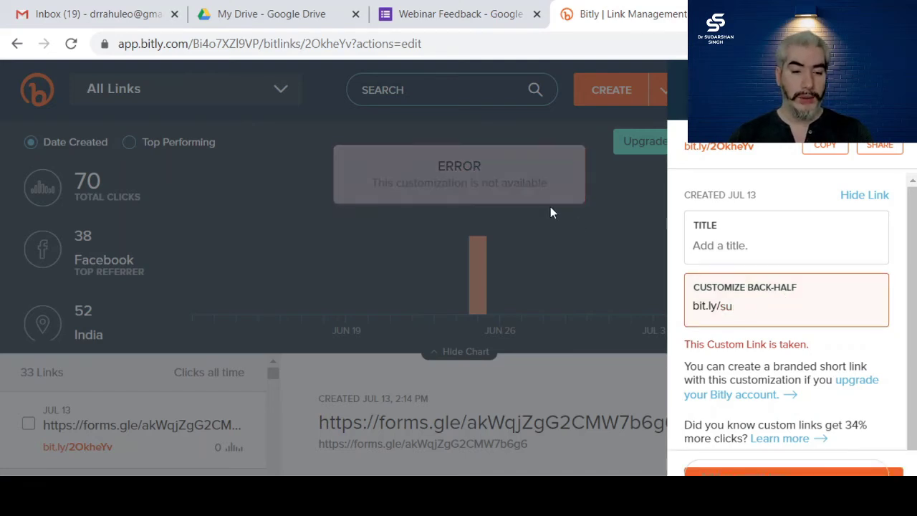
key("BackSpace")
key("BackSpace")
type("Suda")
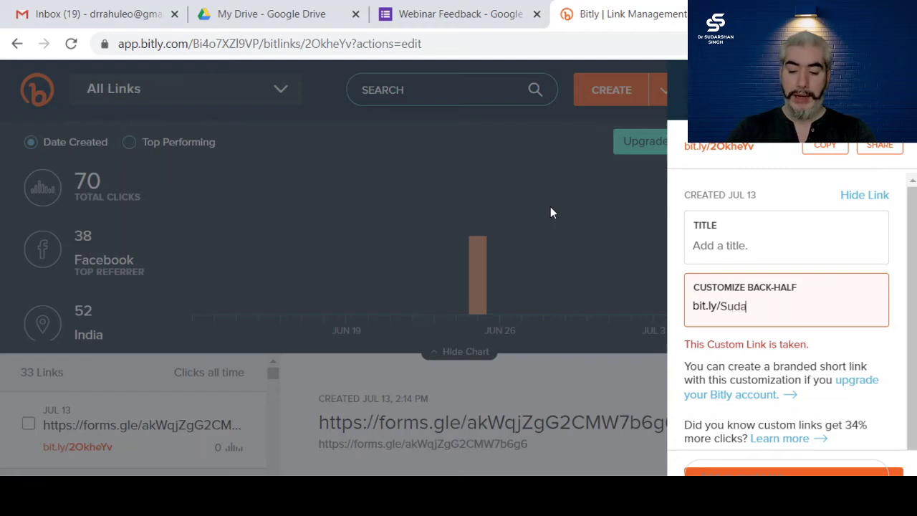
type("rshan")
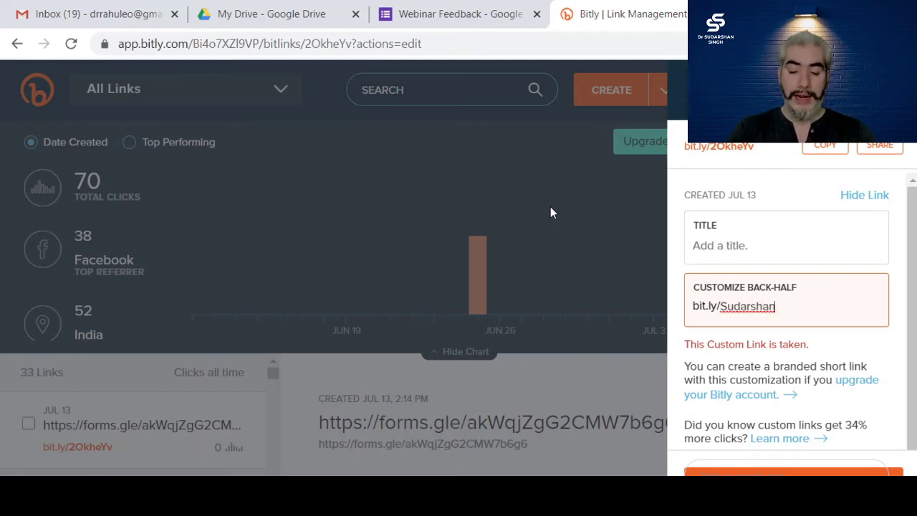
type("20")
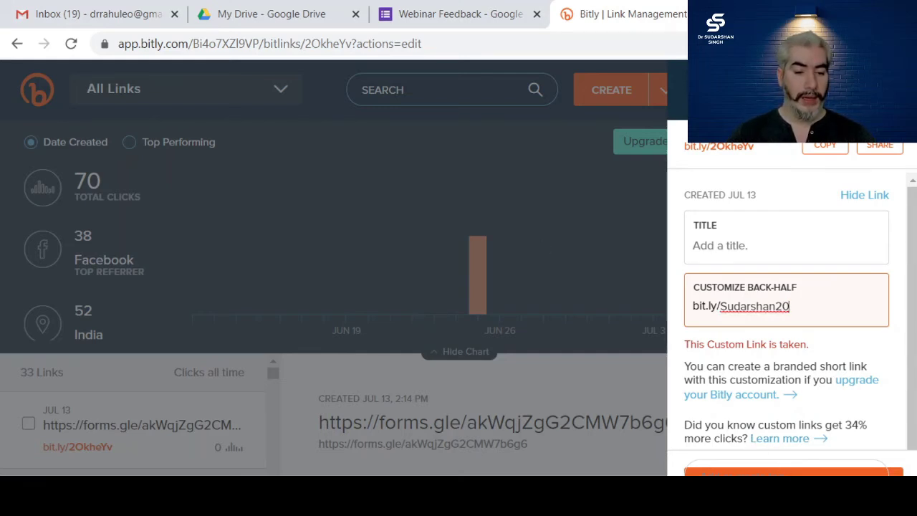
left_click(794, 472)
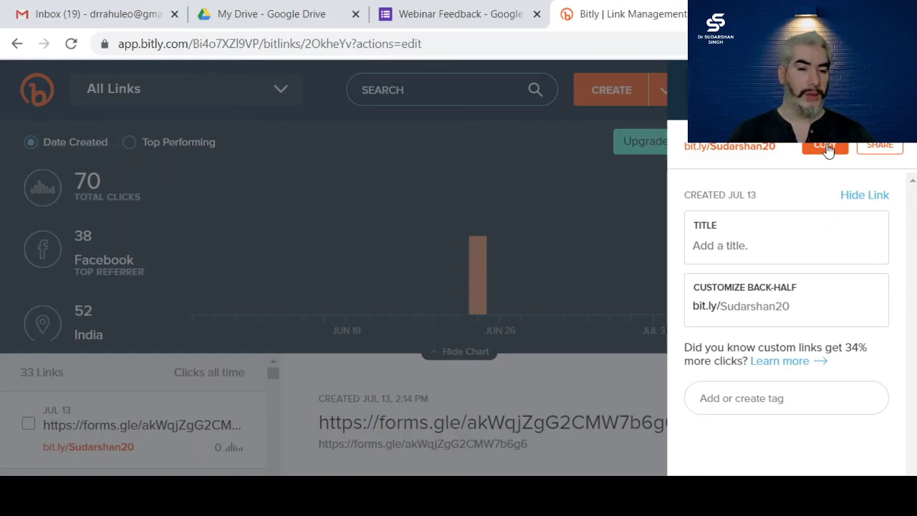
- Copy the customized Bitly link and open it in a new browser tab
left_click(825, 146)
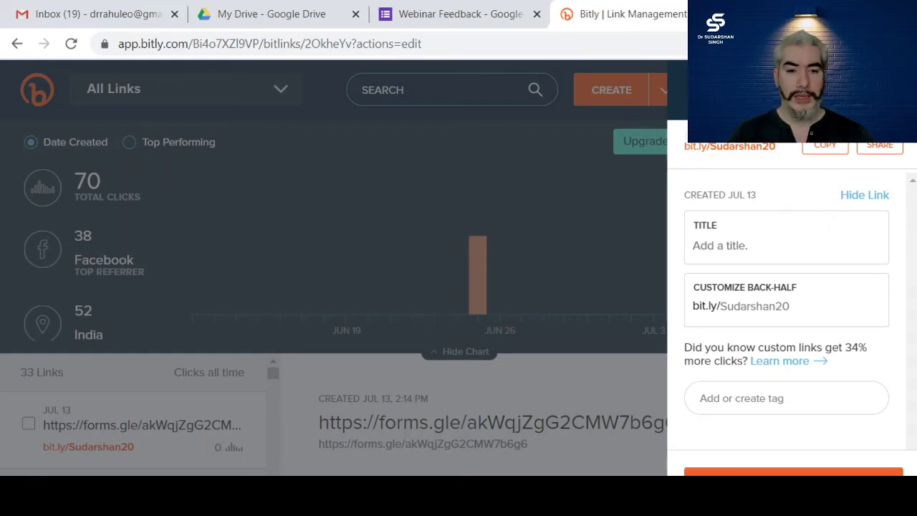
key("ctrl+t")
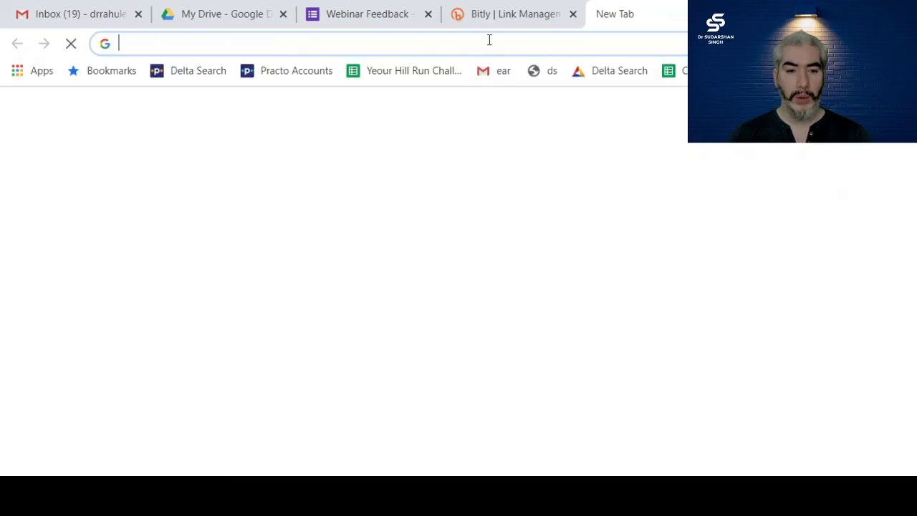
right_click(404, 43)
left_click(437, 154)
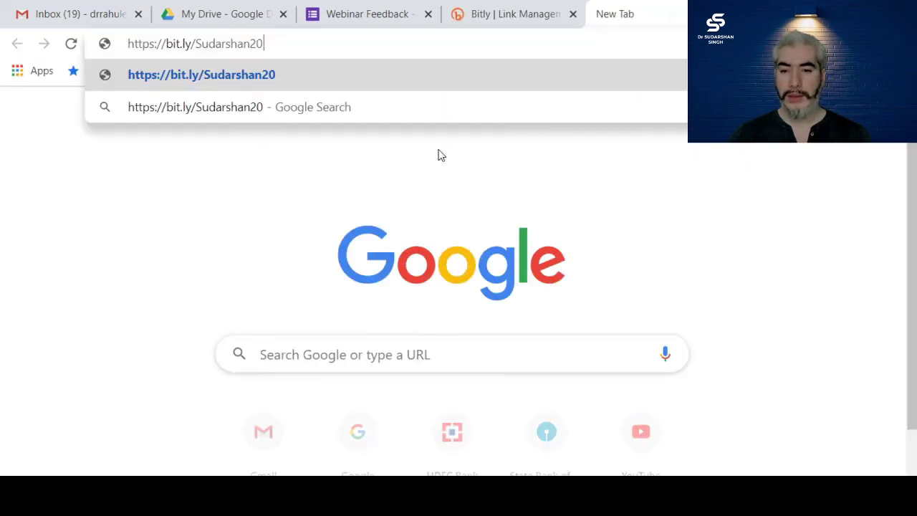
left_click(402, 82)
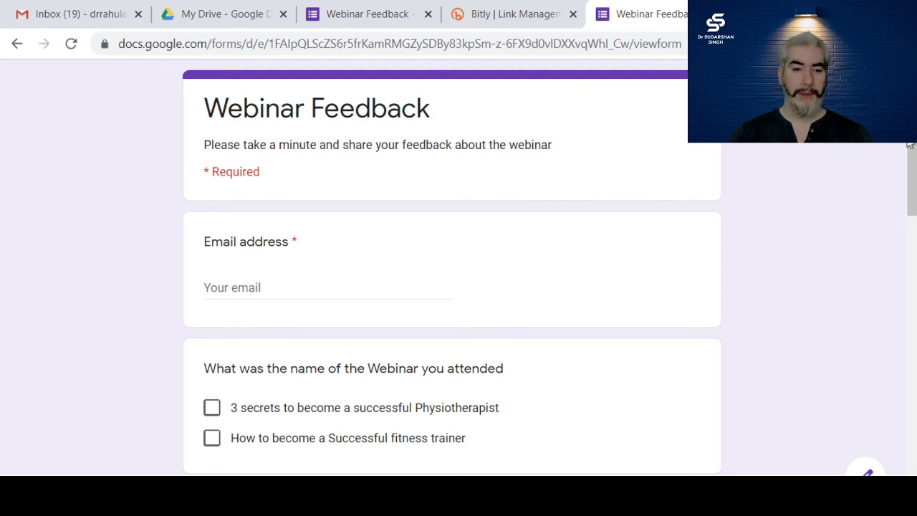
- Look over the first questions of the live Webinar Feedback form and close the form and Bitly tabs
left_click_drag(916, 144, 915, 146)
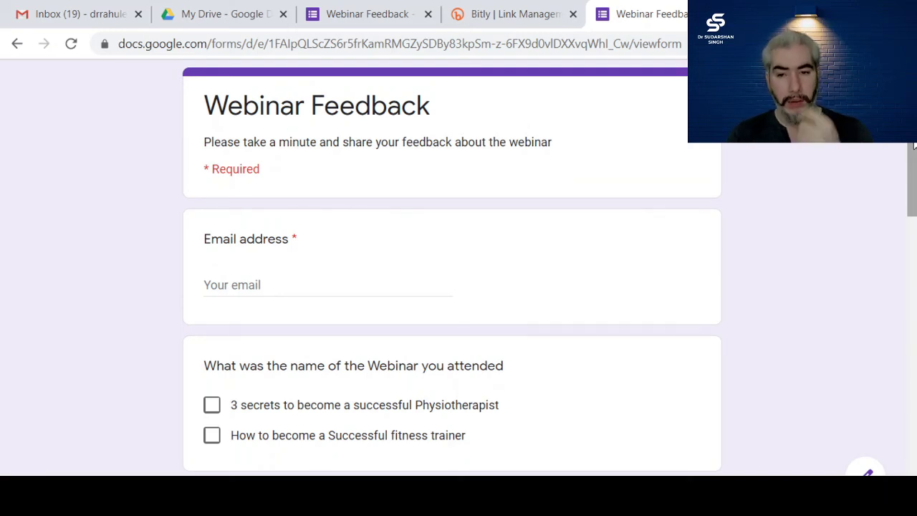
left_click(283, 280)
left_click_drag(905, 189, 911, 251)
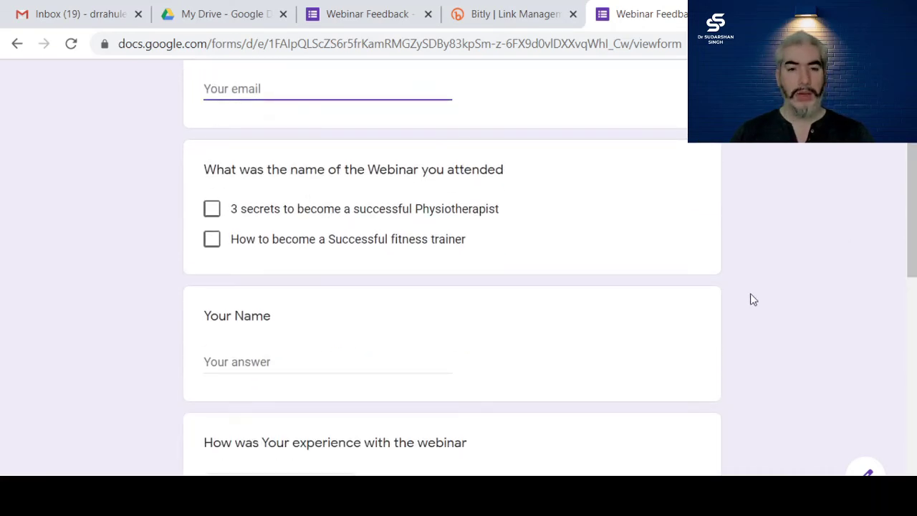
left_click_drag(912, 215, 915, 148)
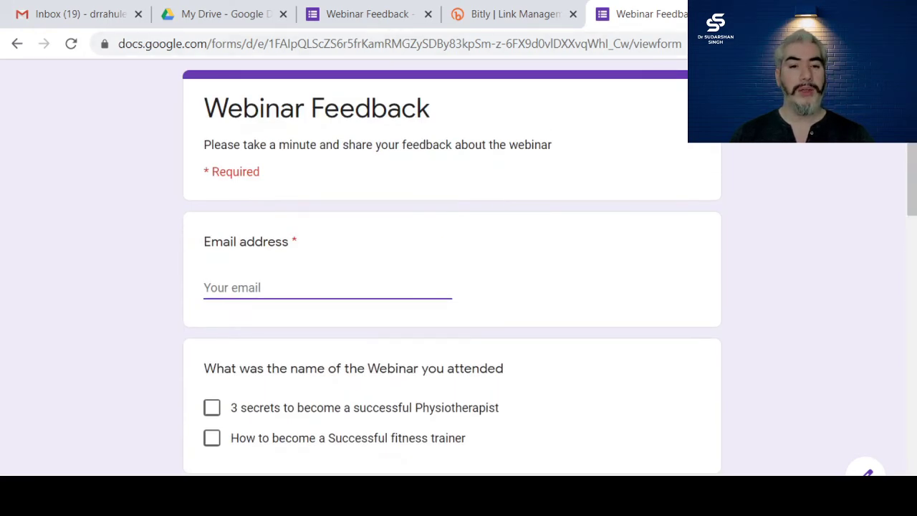
key("ctrl+w")
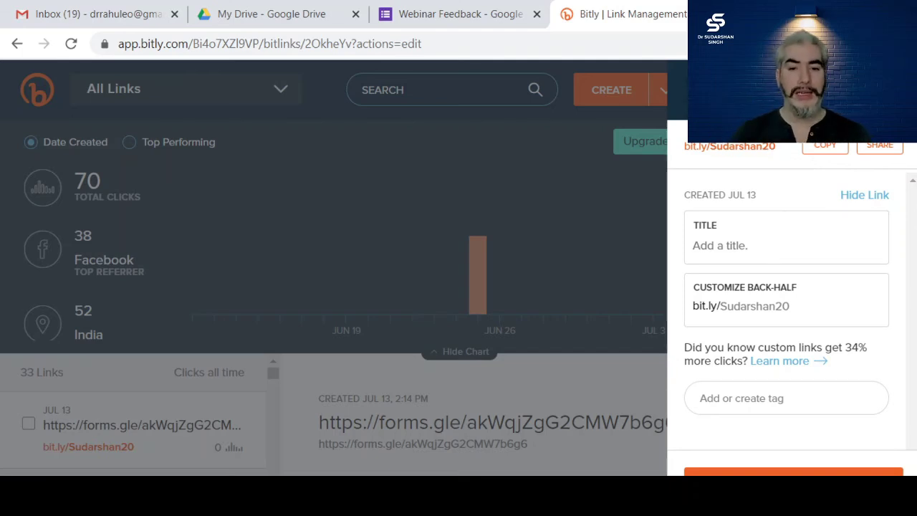
key("ctrl+w")
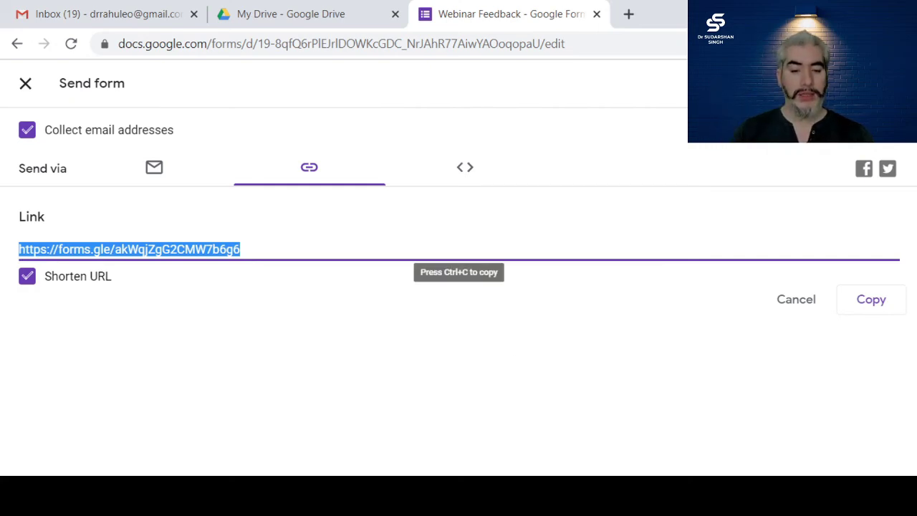
key("alt+Tab")
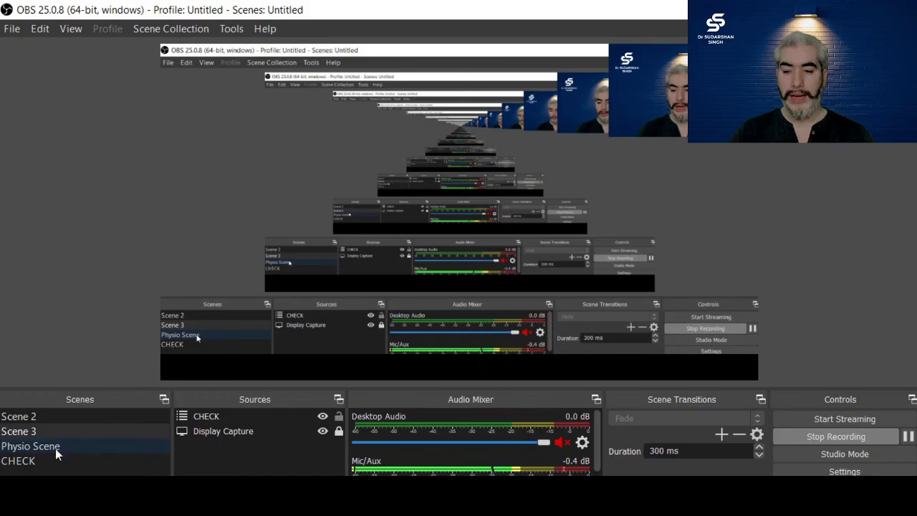